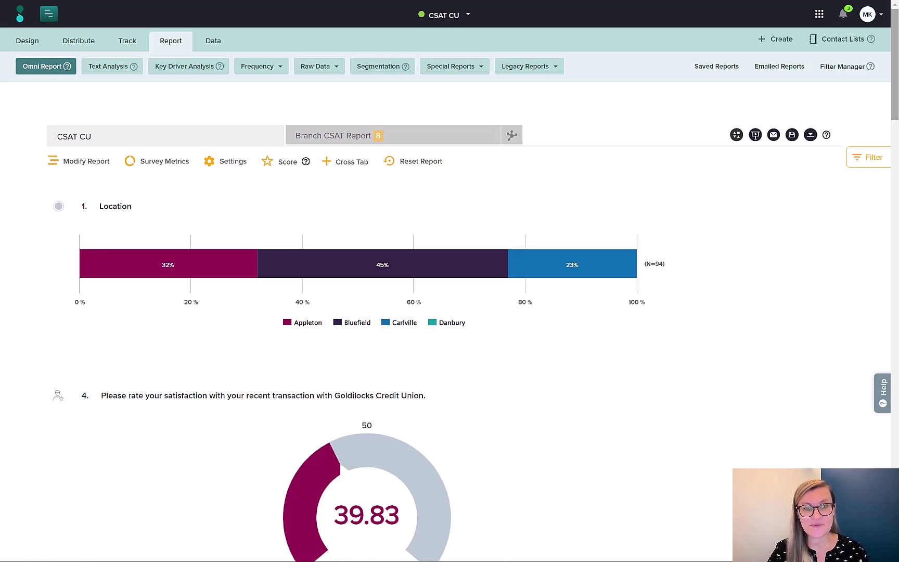
Review the Branch CSAT Report slides: the Appleton 80.00 gauge and branch bars 3.97, 3.38 and 3.27
click(459, 140)
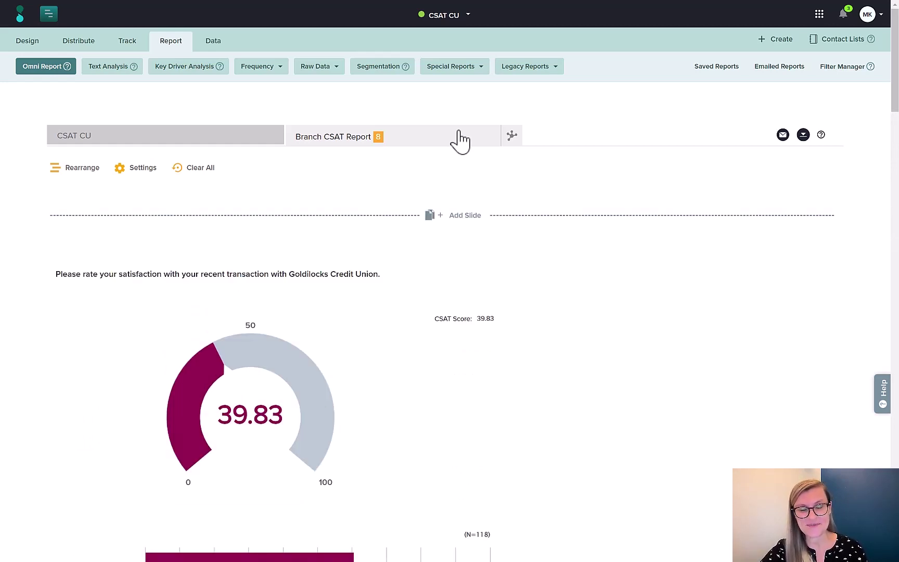
scroll(460, 141, down, 2)
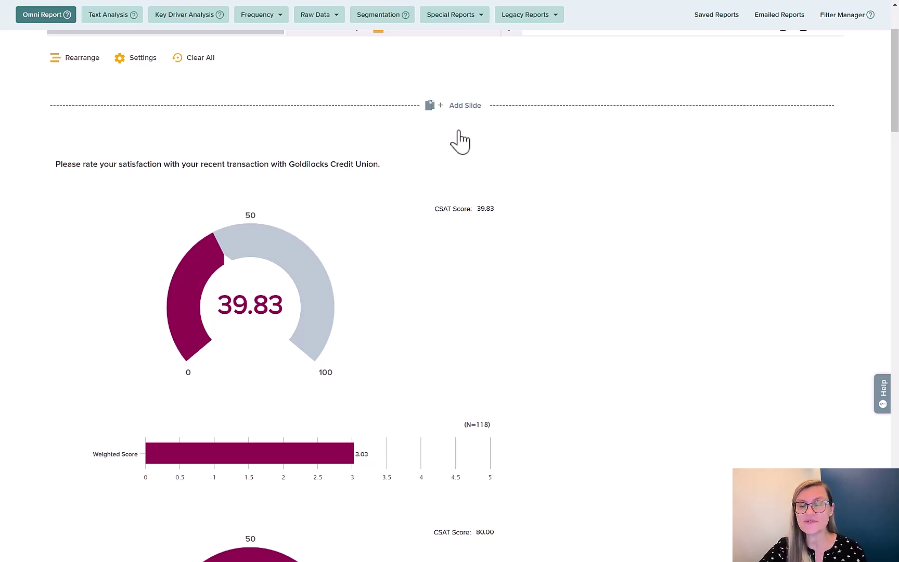
scroll(460, 140, down, 6)
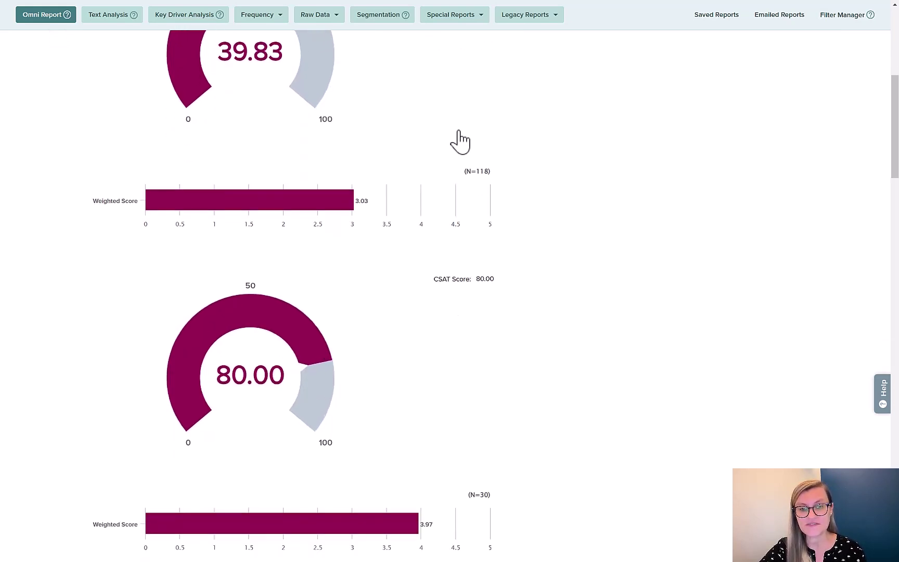
scroll(461, 141, down, 1)
scroll(460, 140, down, 1)
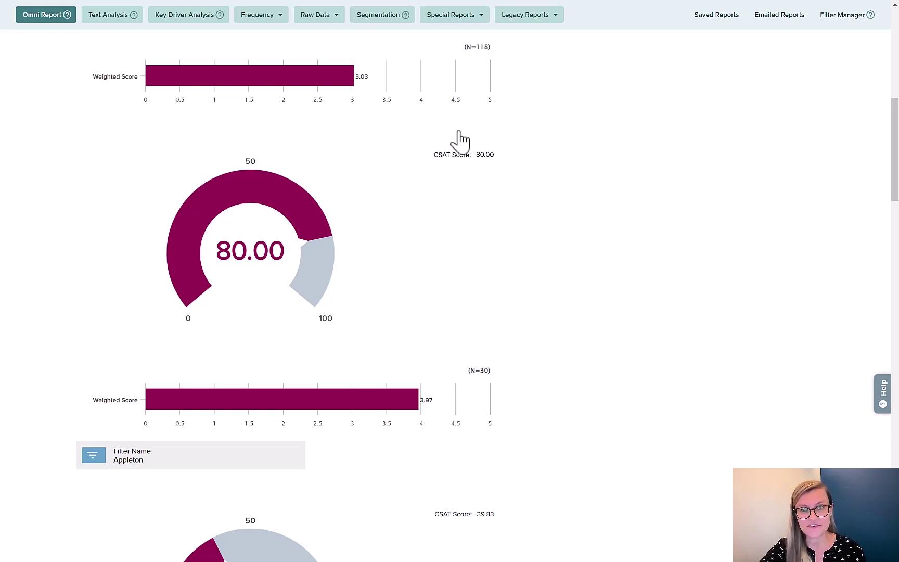
scroll(460, 140, up, 5)
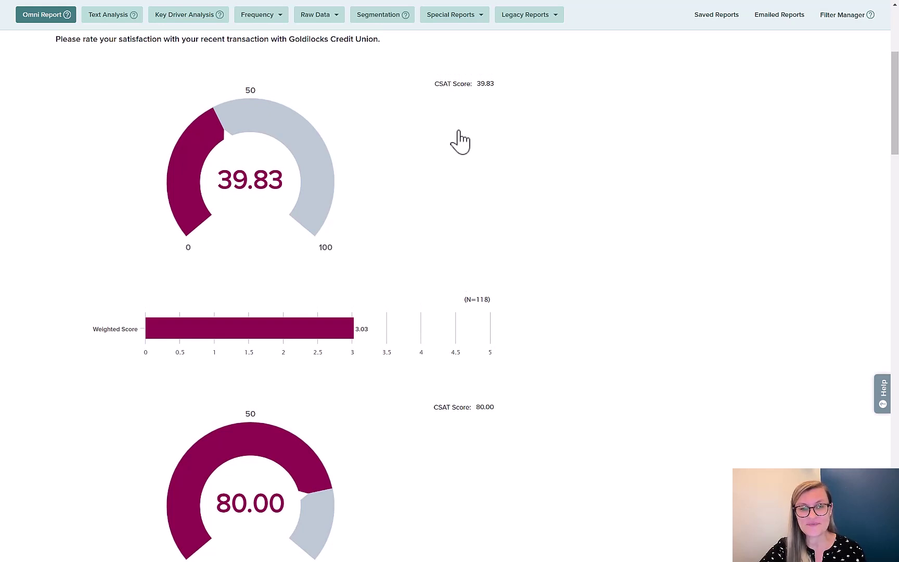
scroll(460, 142, down, 5)
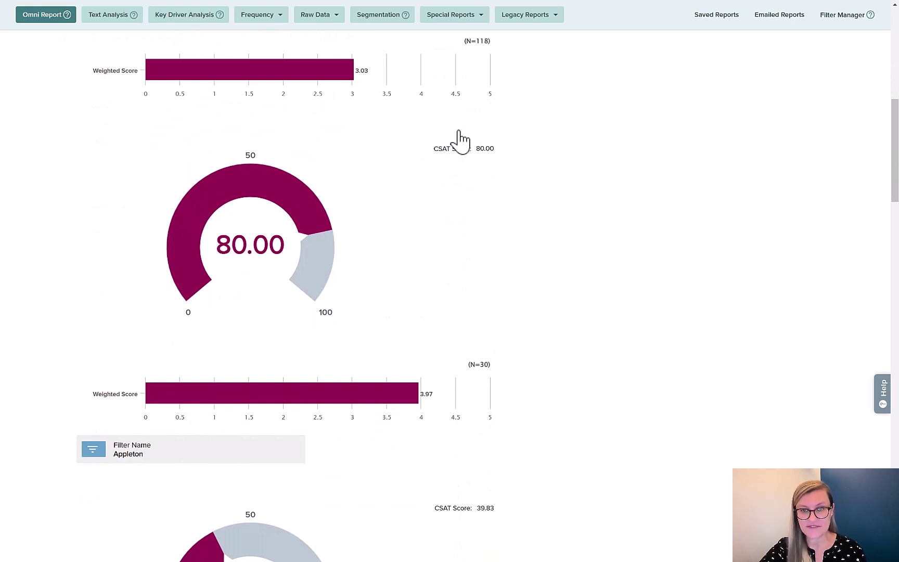
scroll(461, 141, down, 5)
scroll(460, 141, down, 2)
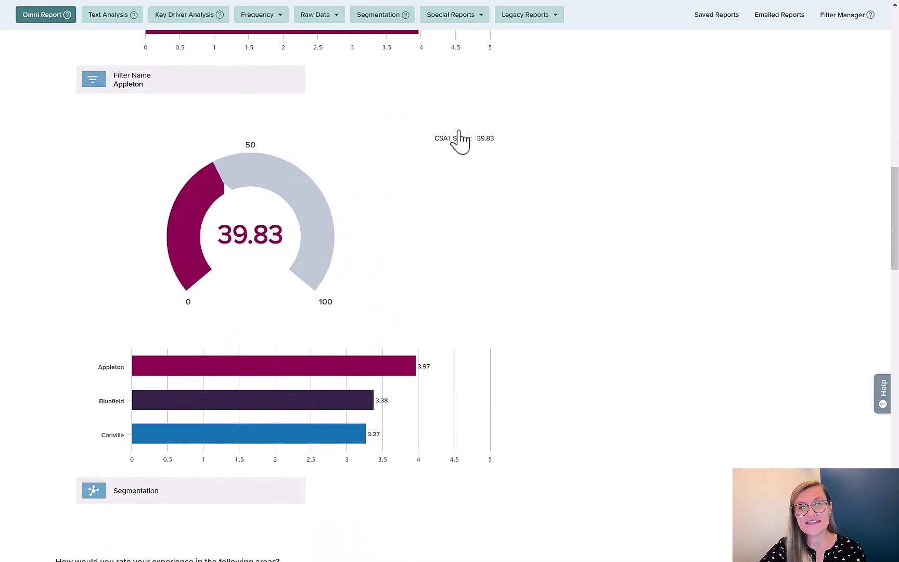
scroll(461, 141, down, 1)
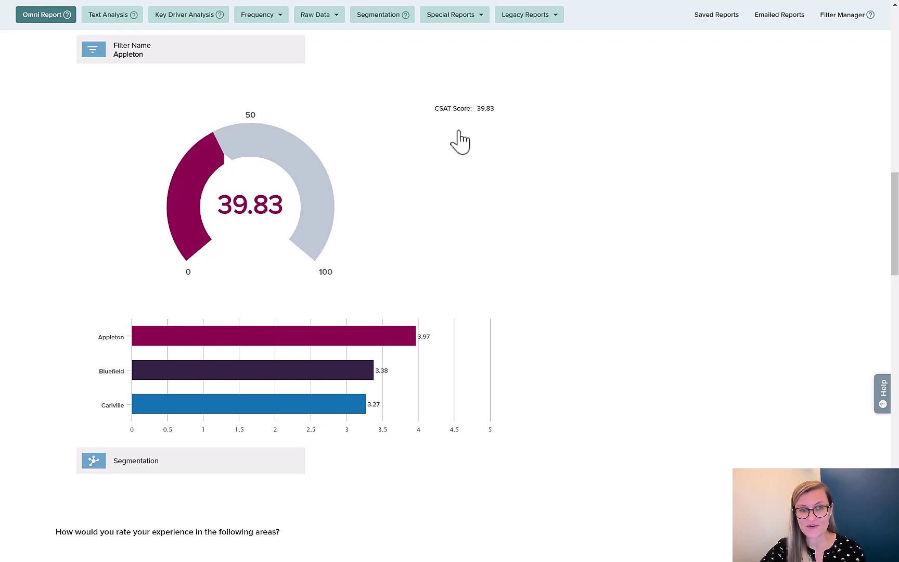
scroll(460, 142, up, 7)
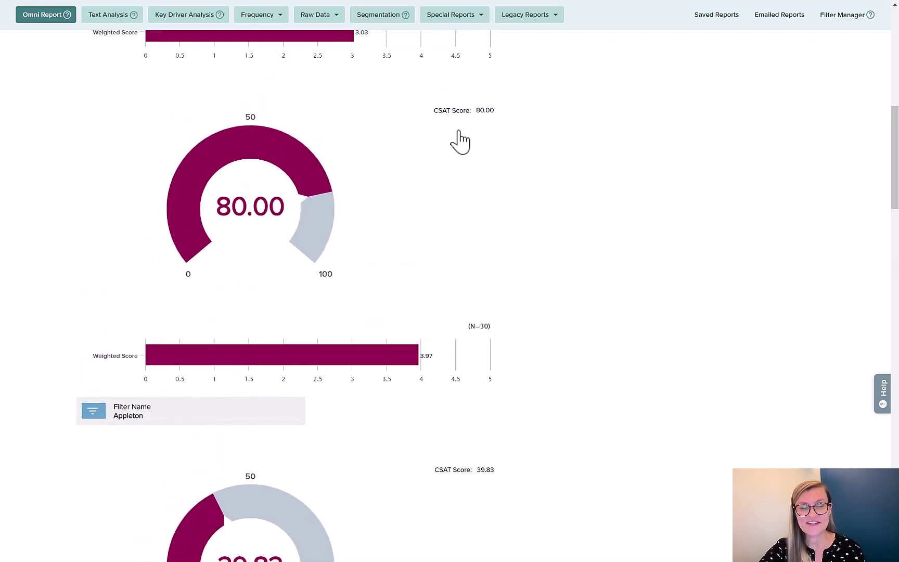
scroll(460, 142, up, 10)
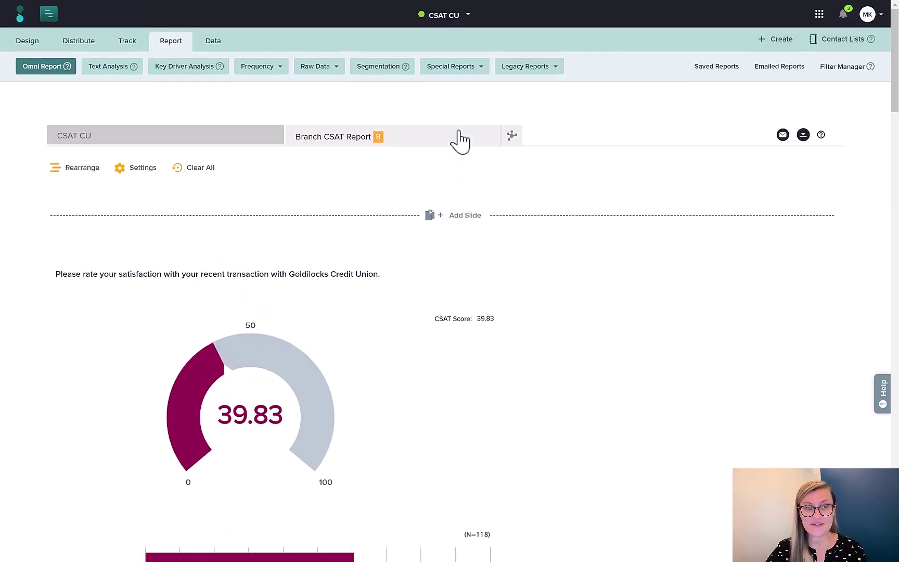
Return to the CSAT CU report and show its Filter panel
click(270, 136)
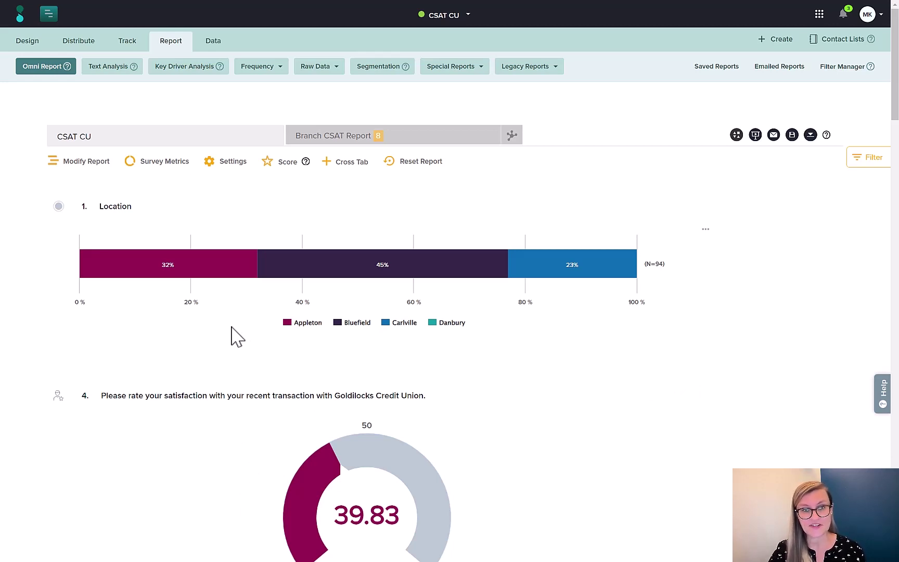
click(861, 156)
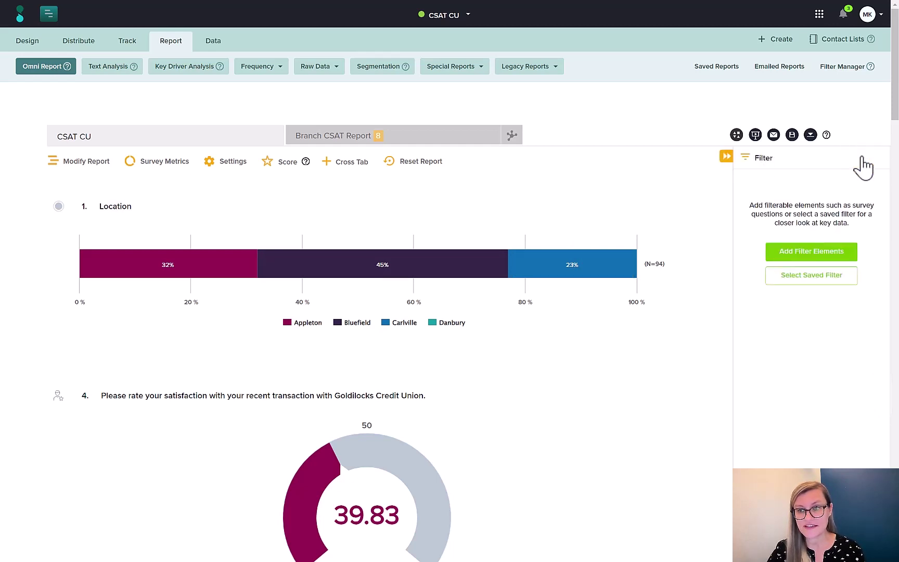
click(815, 255)
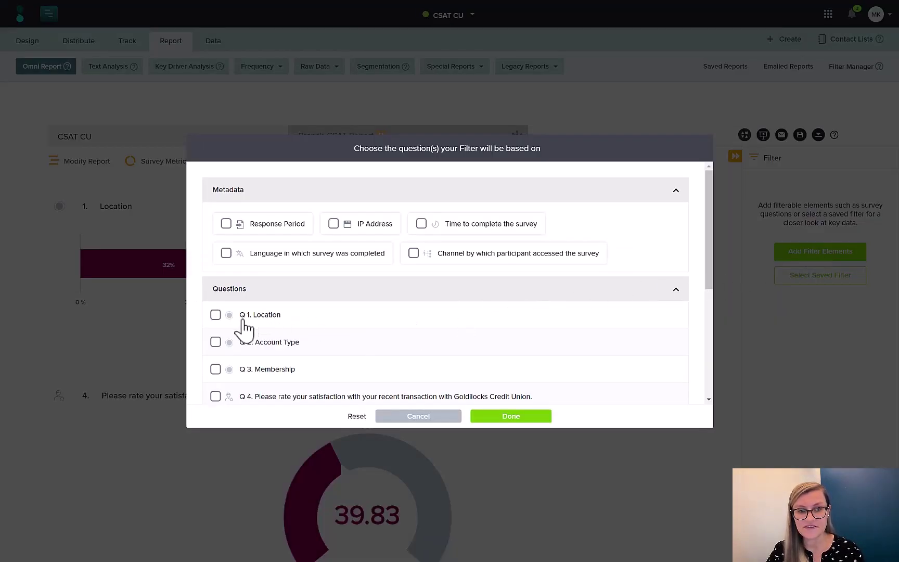
click(215, 315)
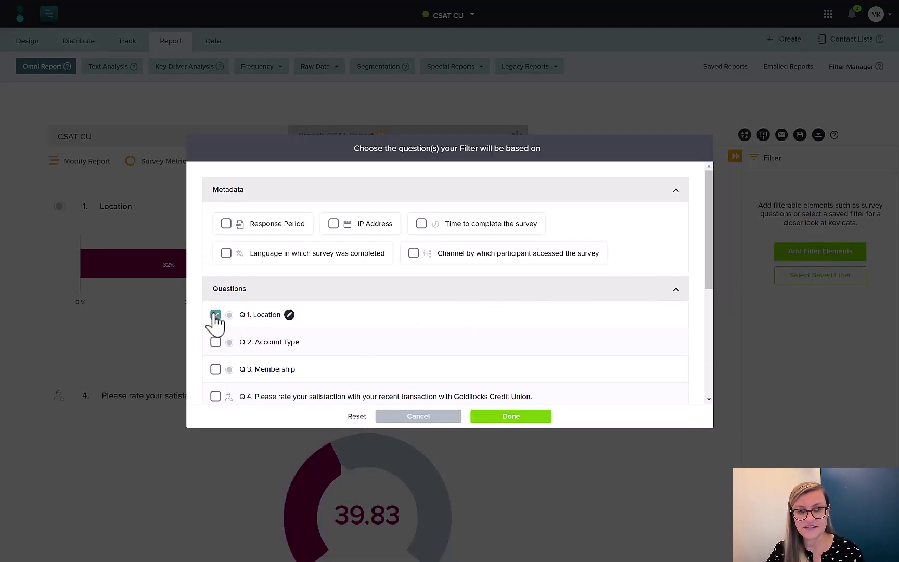
click(507, 418)
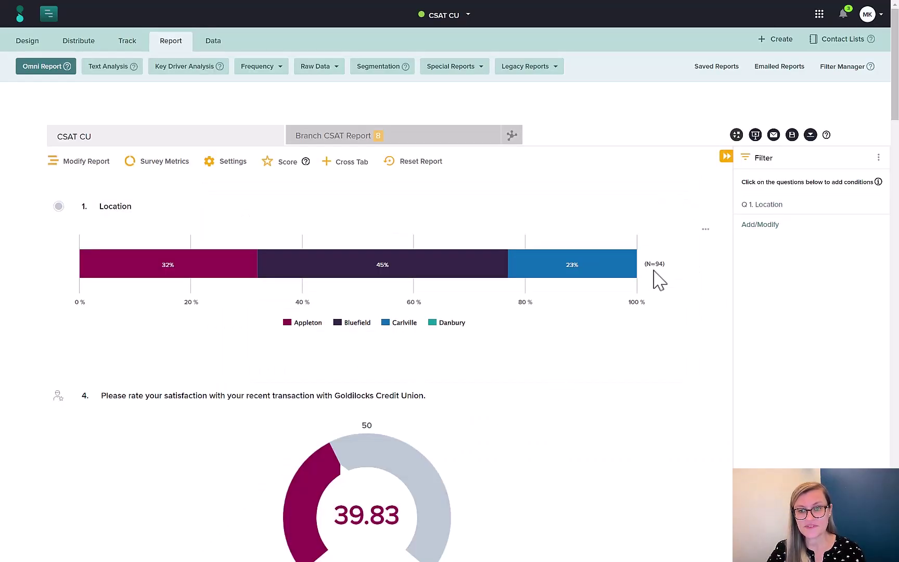
click(787, 213)
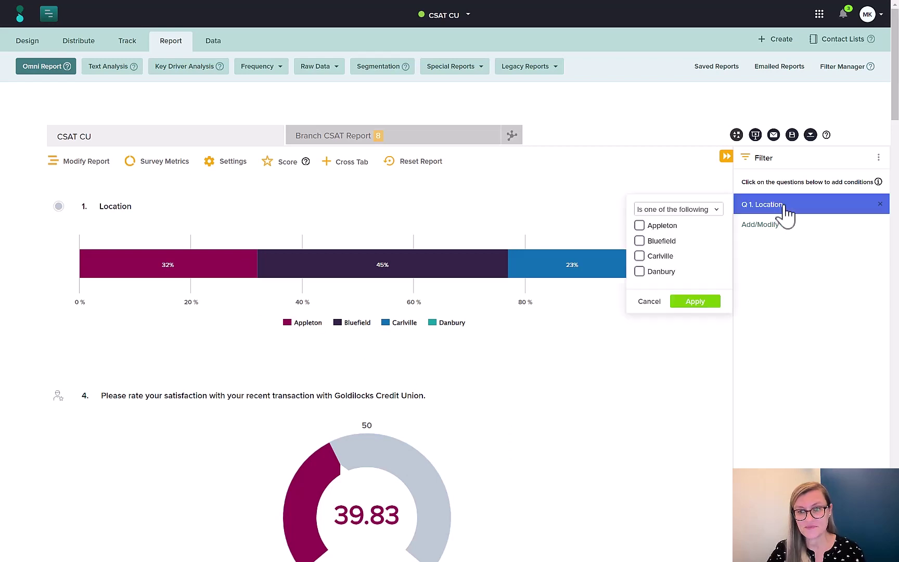
click(663, 227)
click(708, 302)
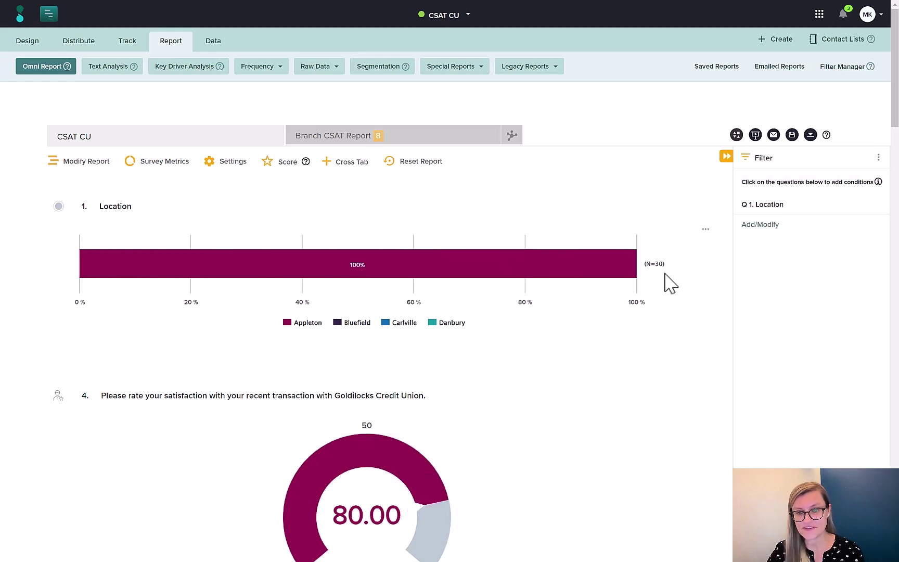
scroll(670, 283, down, 3)
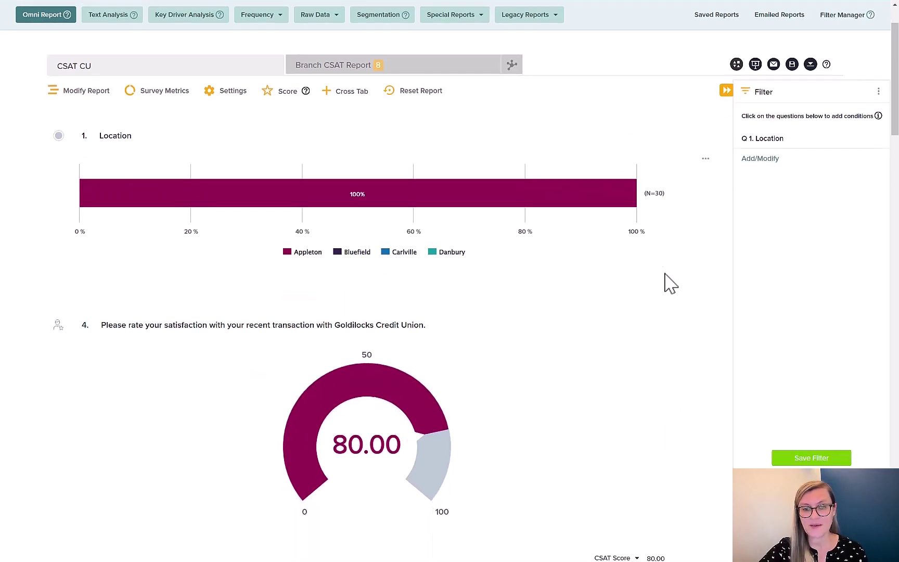
scroll(670, 284, down, 1)
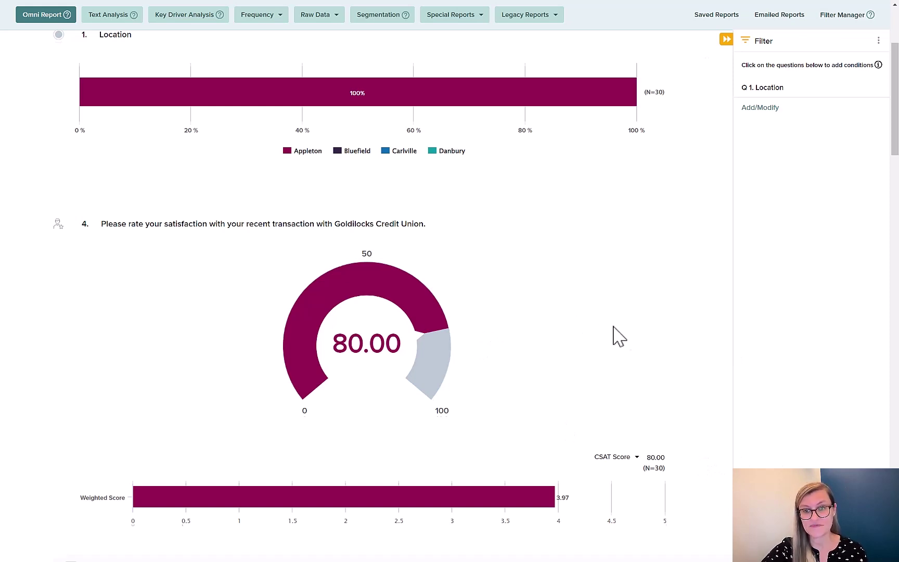
scroll(622, 337, up, 5)
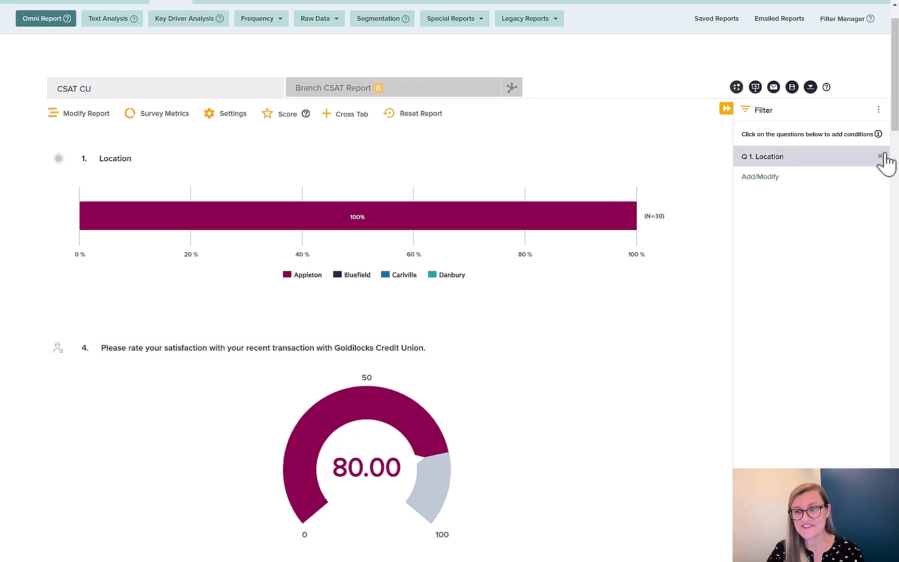
Clear the Q 1. Location filter so the CSAT gauge reads 39.83 for all locations
click(880, 156)
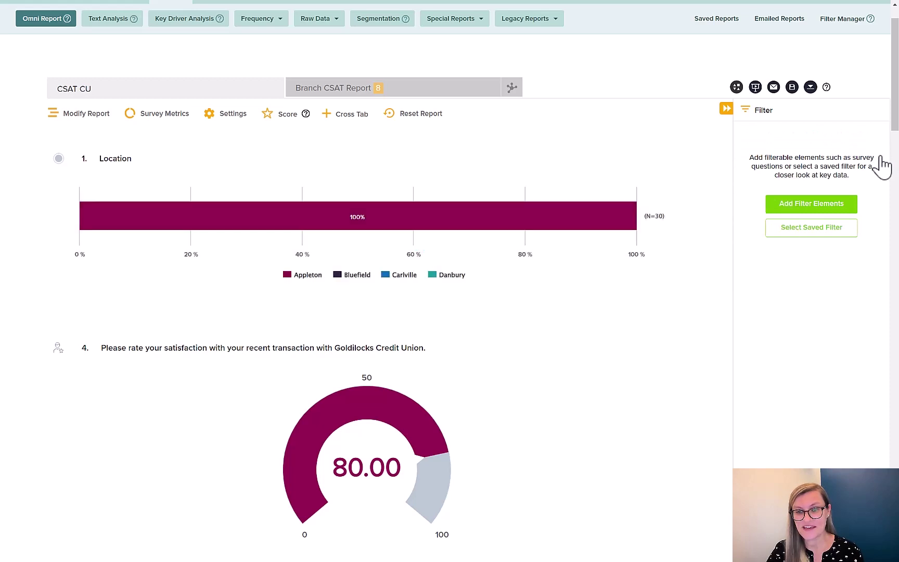
click(726, 109)
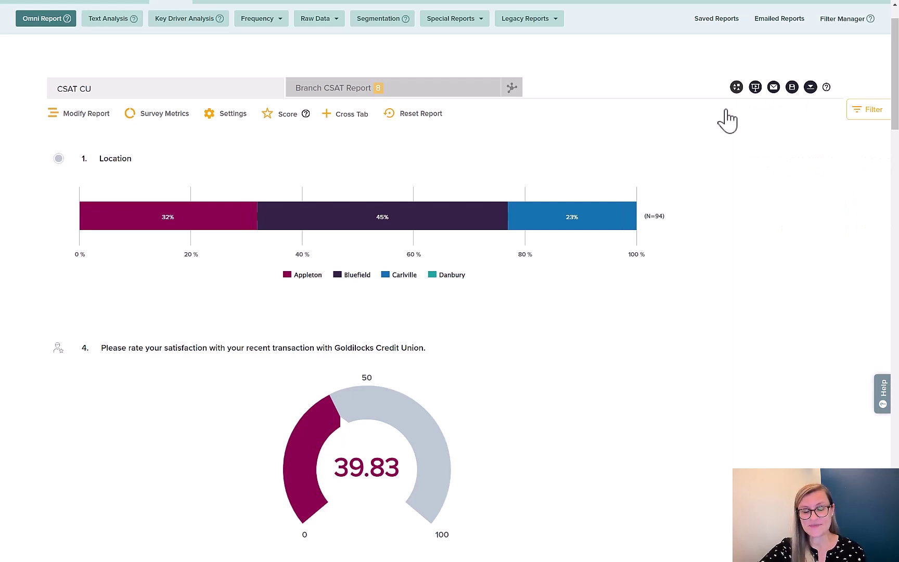
scroll(727, 119, down, 5)
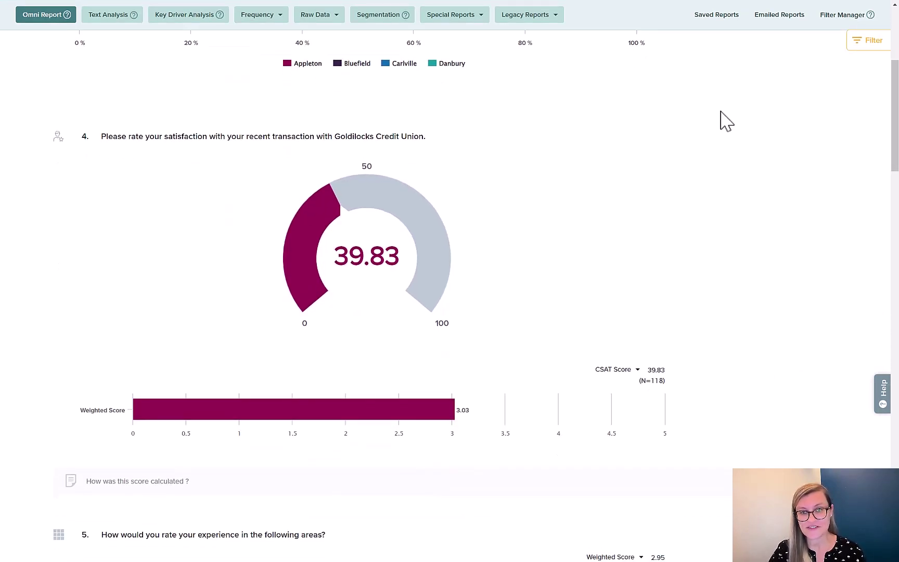
mouse_move(718, 136)
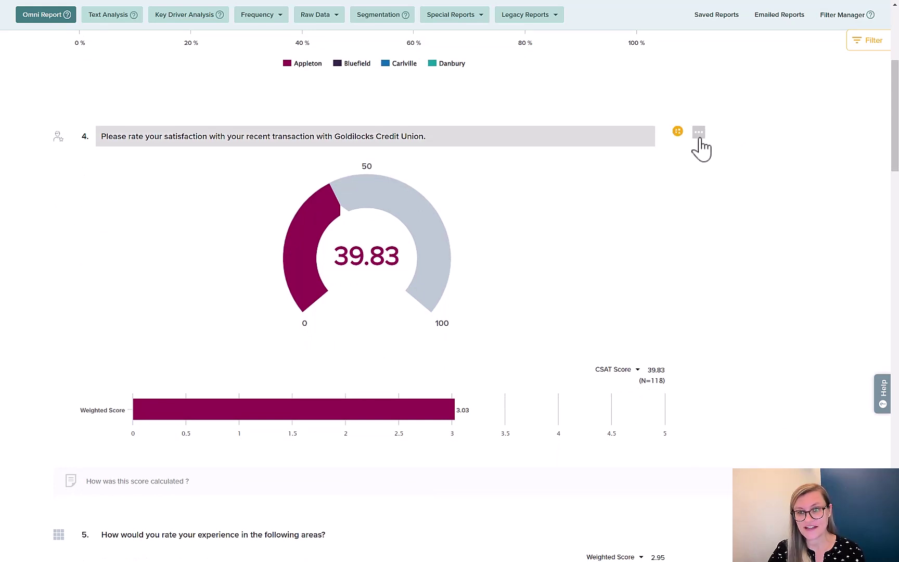
Segment question 4 by Q 1. Location, including only Appleton and Bluefield
click(699, 134)
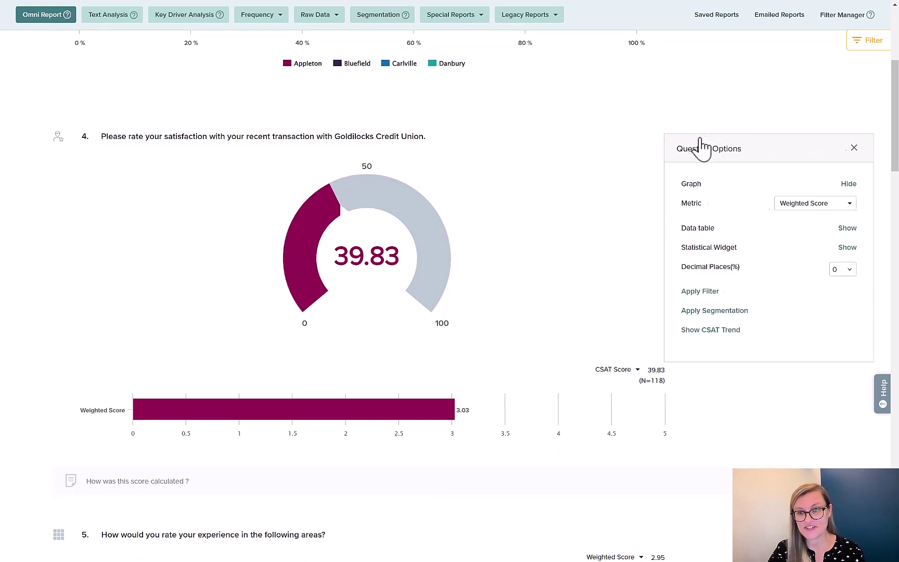
click(676, 310)
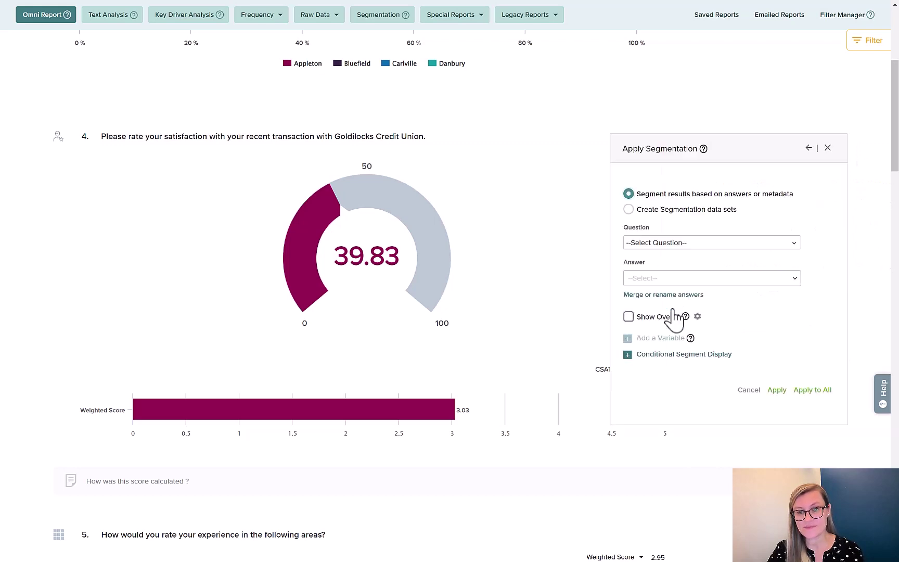
click(677, 245)
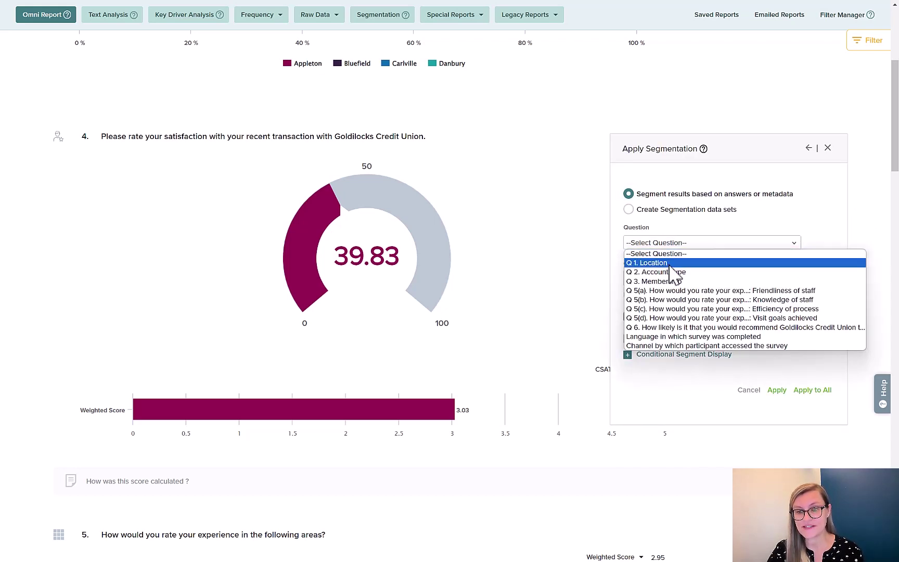
click(671, 263)
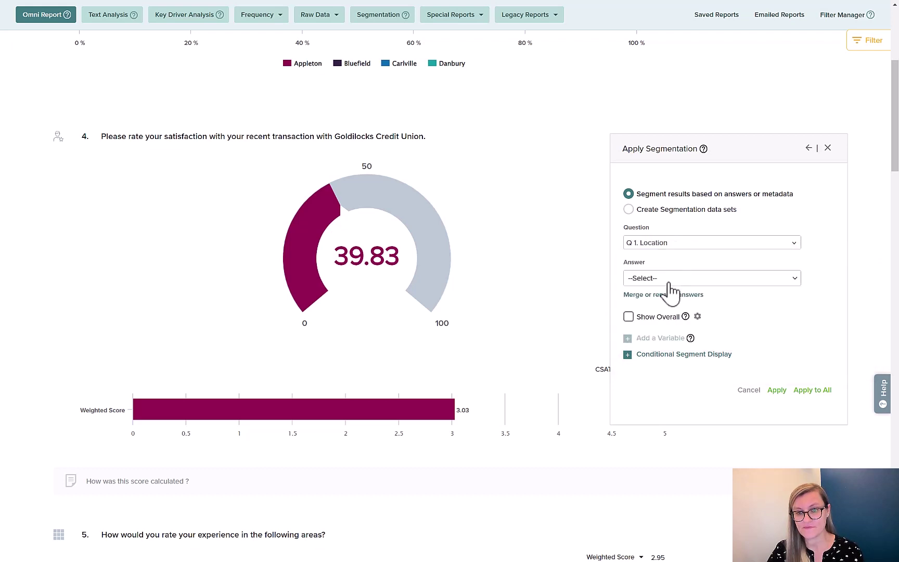
click(671, 278)
click(630, 308)
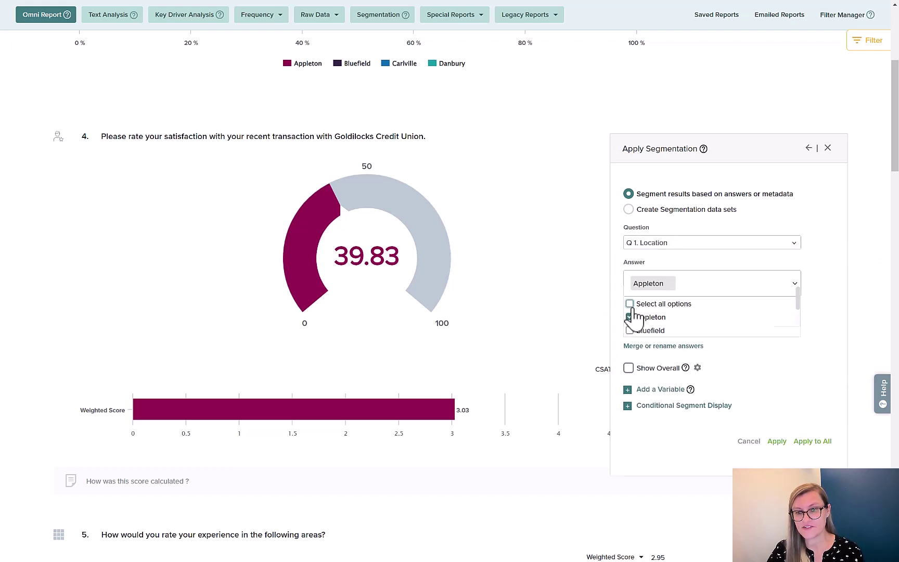
click(630, 331)
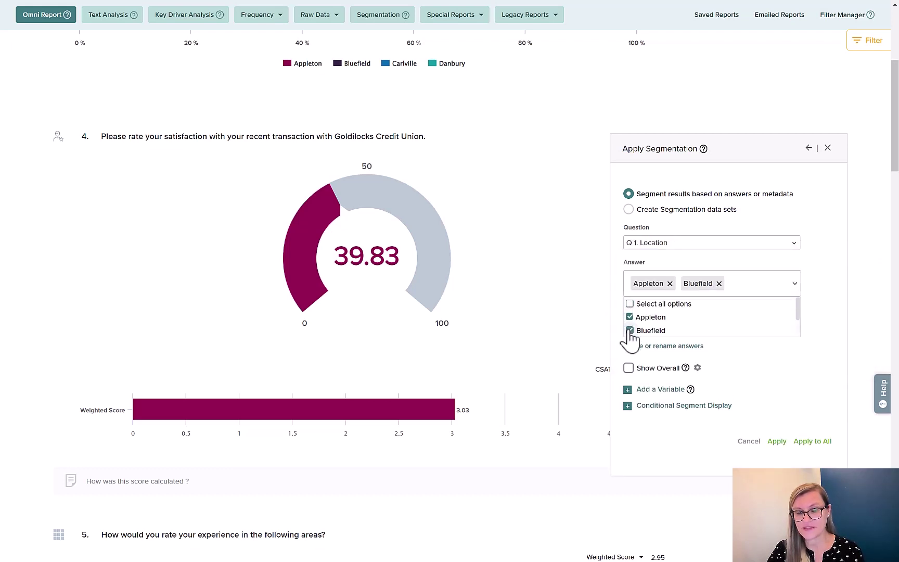
click(776, 441)
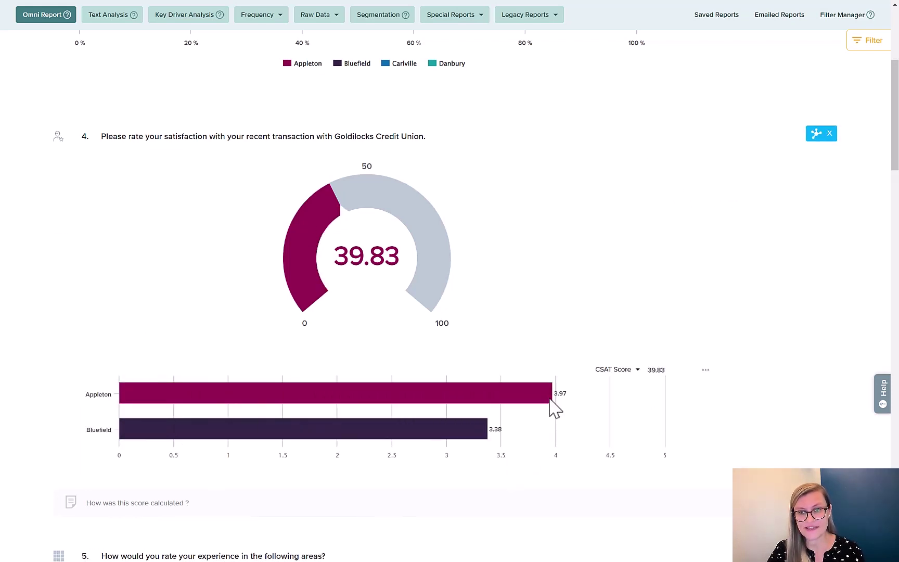
mouse_move(682, 130)
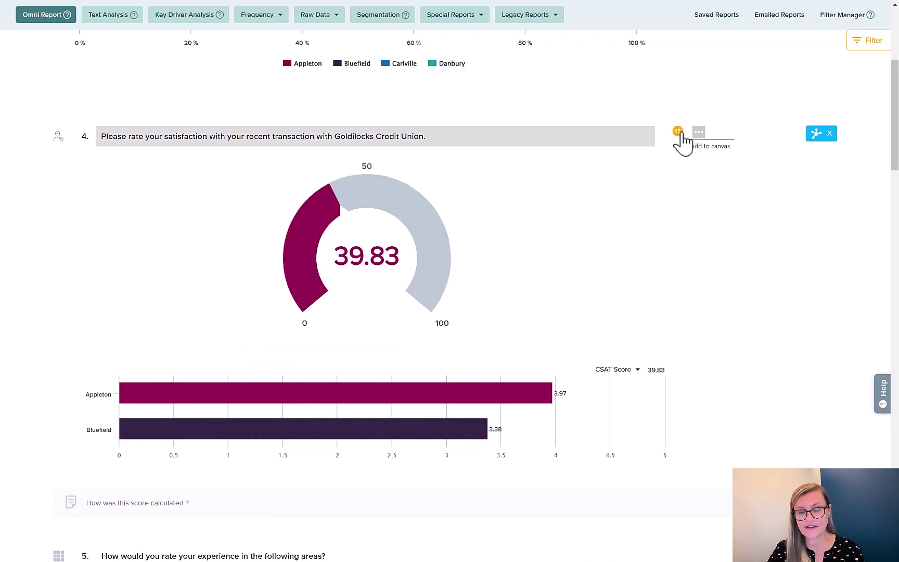
scroll(682, 140, up, 5)
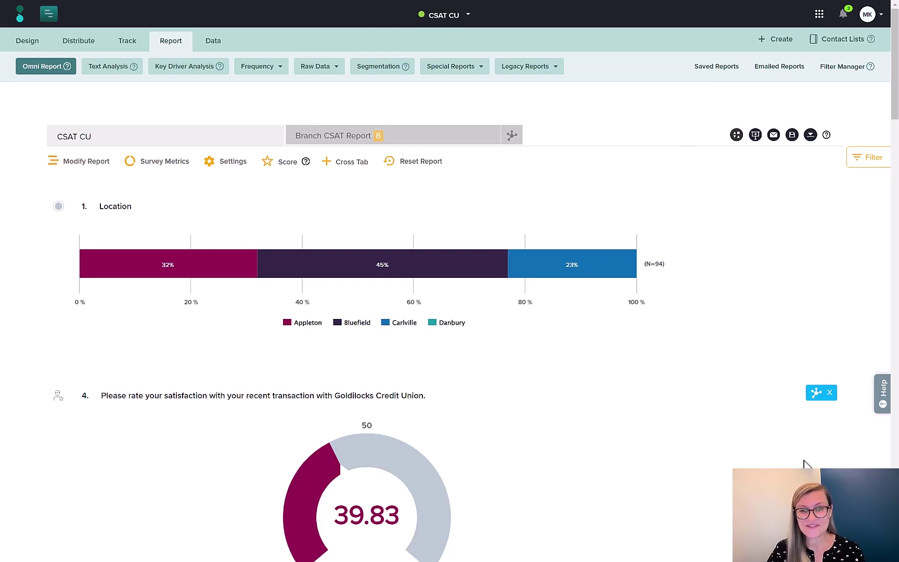
scroll(805, 463, down, 5)
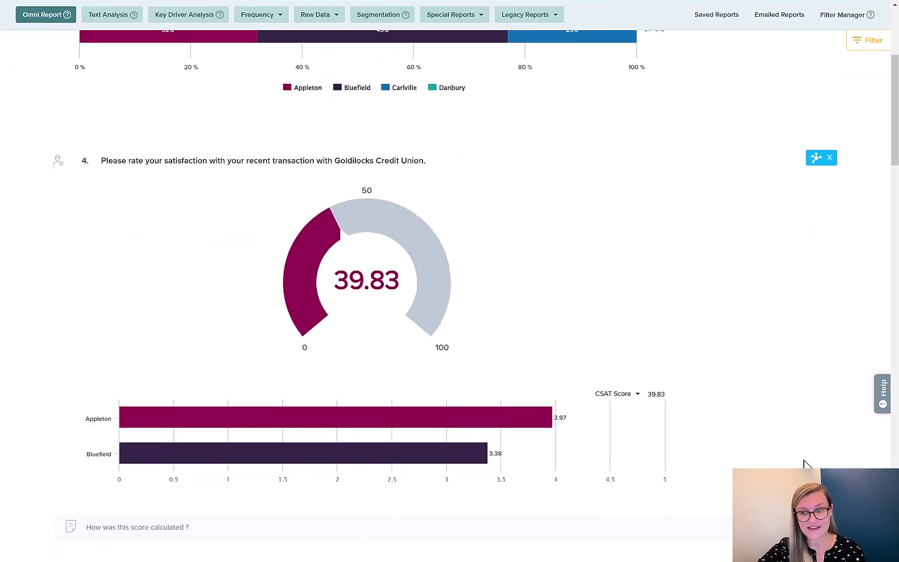
scroll(805, 463, up, 5)
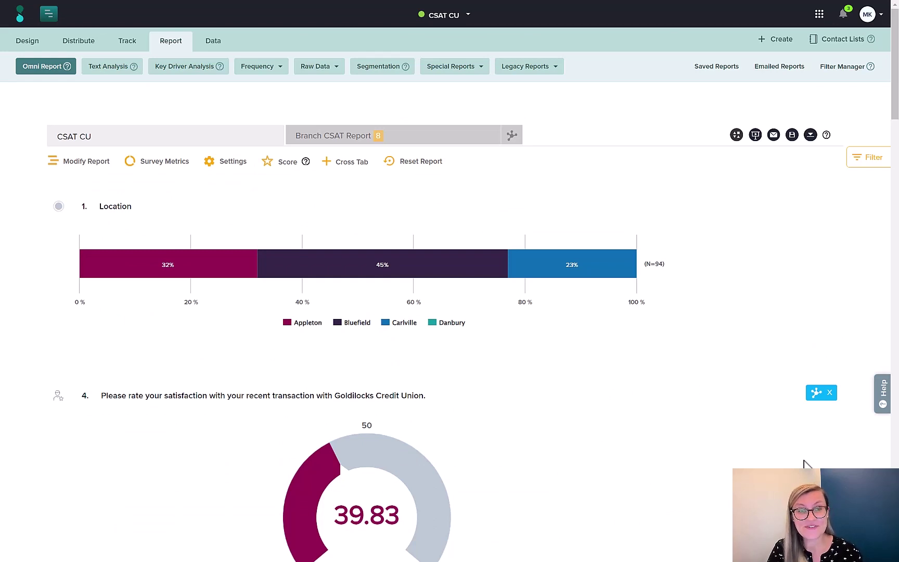